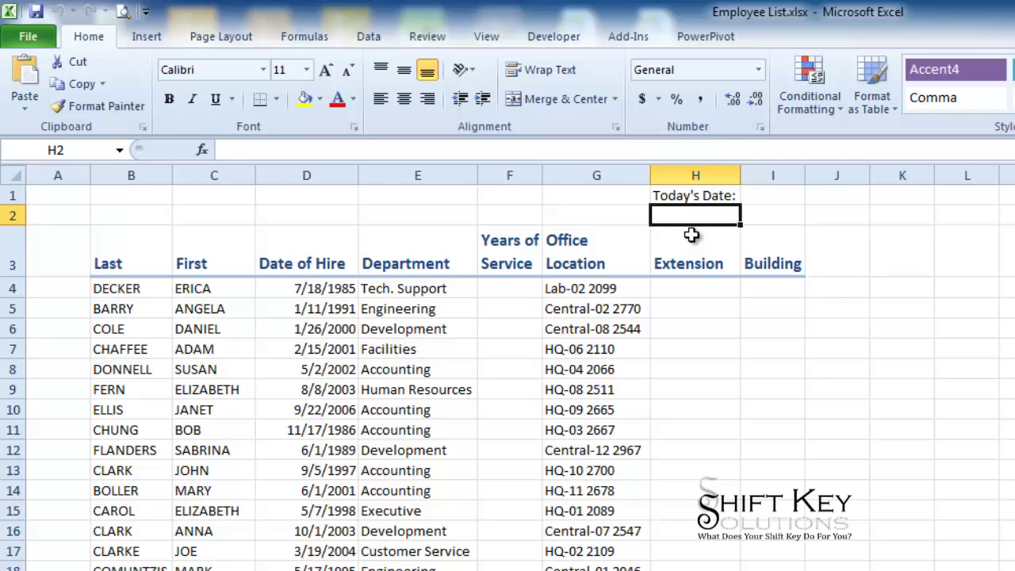
Enter the formula =NOW() in cell H2 under Today's Date.
{"action": "type", "text": "=now"}
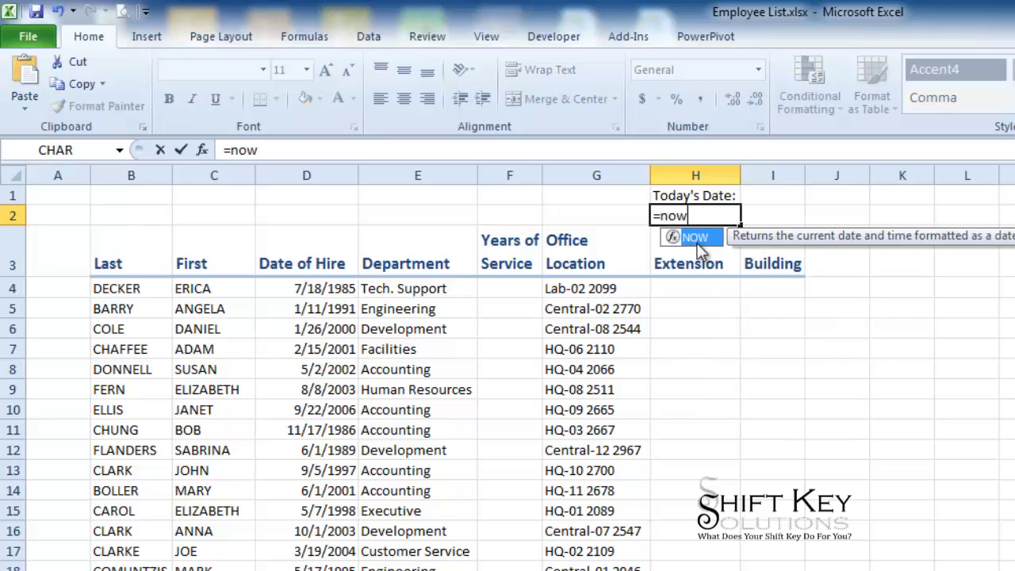
{"action": "key", "text": "Tab"}
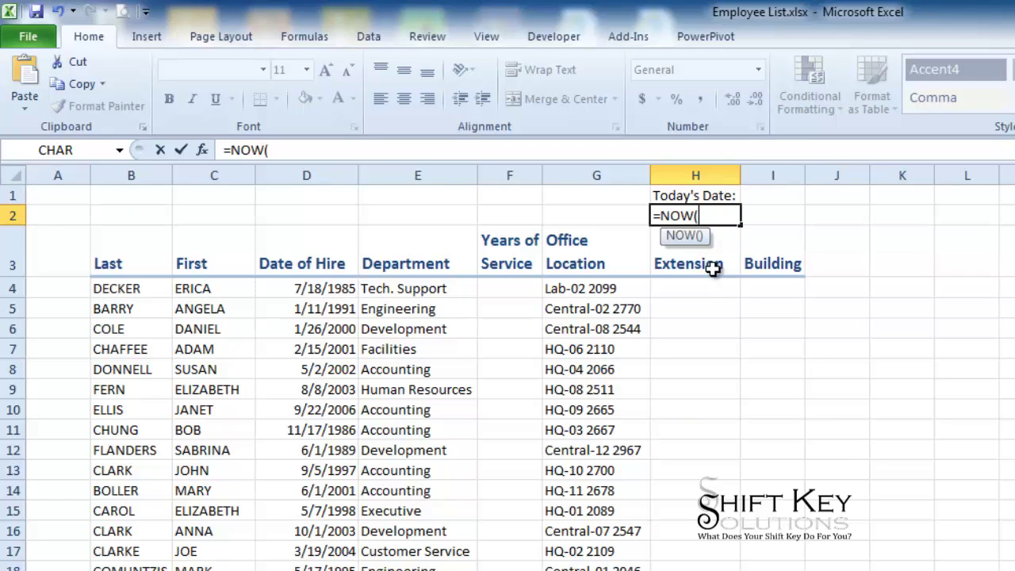
{"action": "type", "text": ")"}
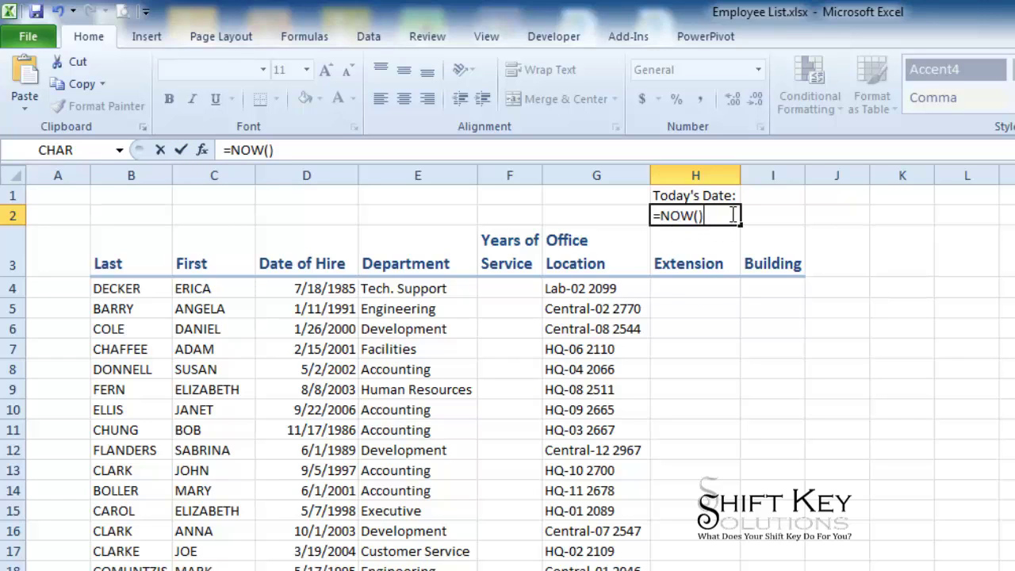
{"action": "left_click", "coordinate": [181, 149]}
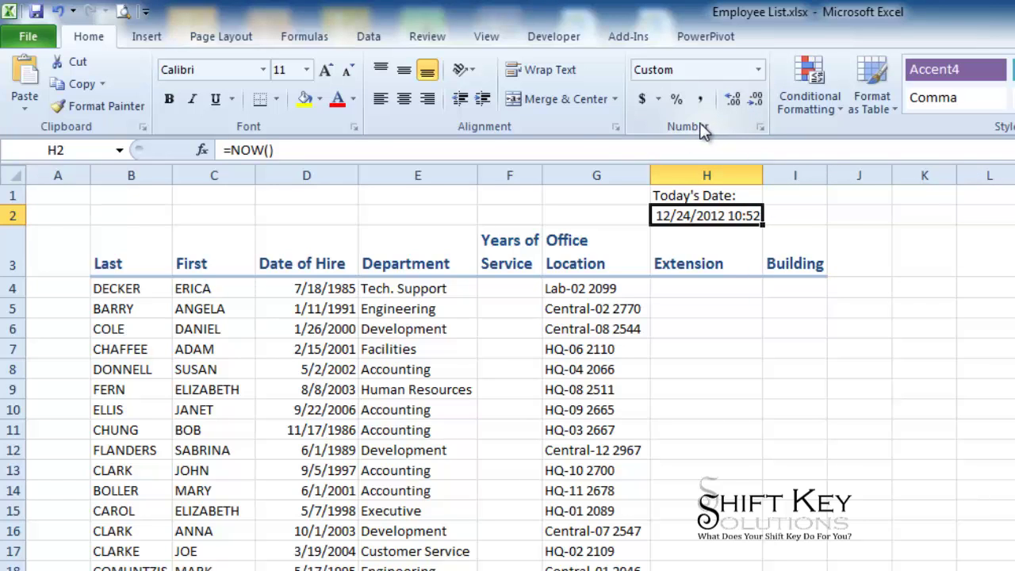
Format cell H2 with the 3/14/01 date type so that it shows no time.
{"action": "left_click", "coordinate": [762, 128]}
{"action": "left_click_drag", "start_coordinate": [687, 149], "coordinate": [1011, 109]}
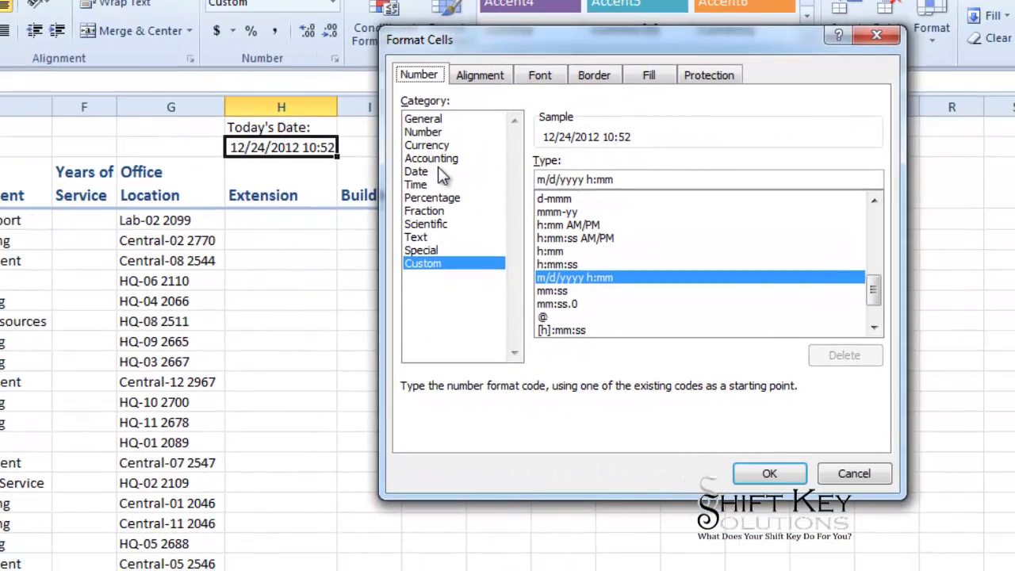
{"action": "left_click", "coordinate": [680, 208]}
{"action": "left_click", "coordinate": [570, 217]}
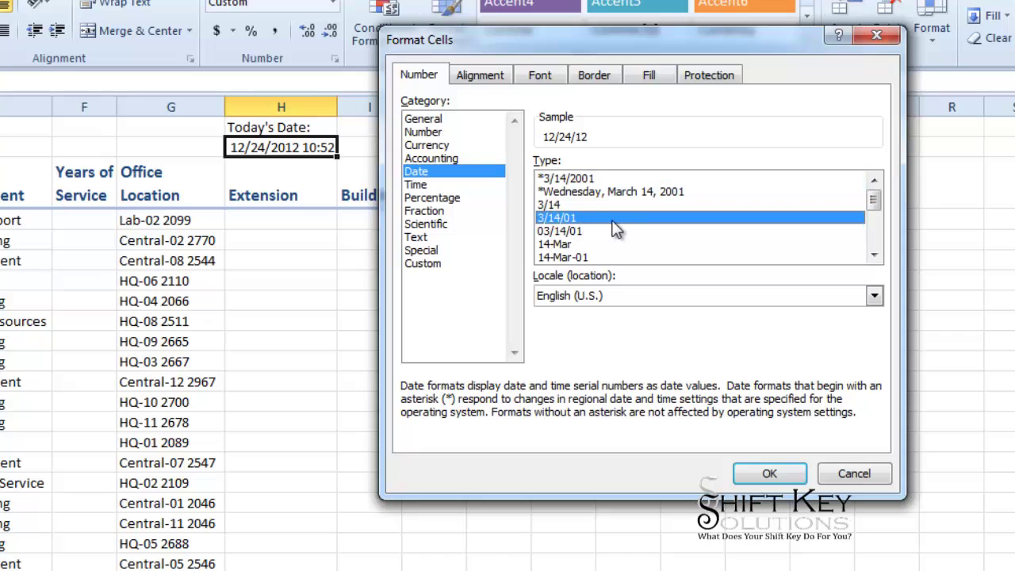
{"action": "left_click", "coordinate": [581, 232]}
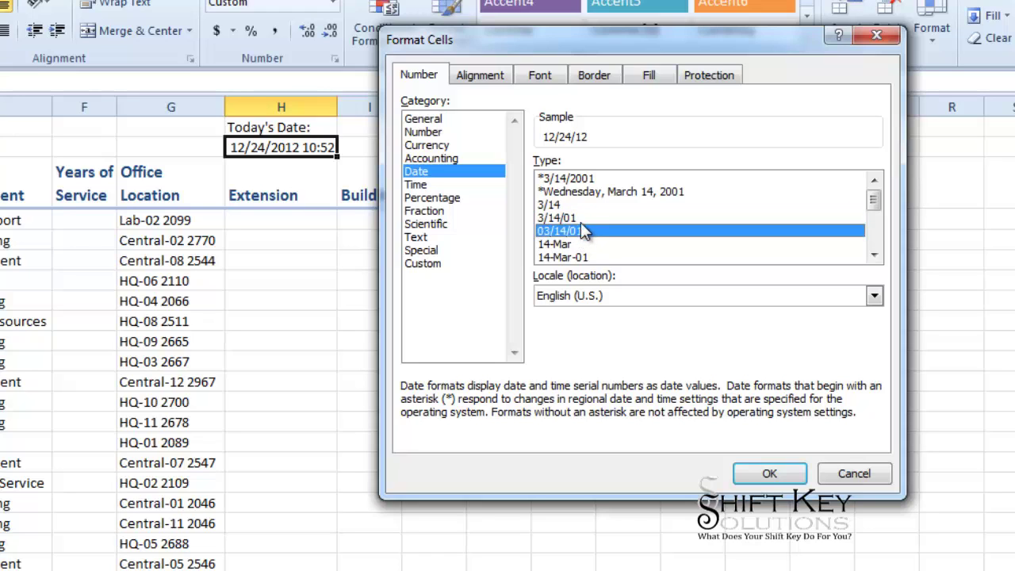
{"action": "left_click", "coordinate": [582, 220]}
{"action": "left_click", "coordinate": [587, 234]}
{"action": "left_click", "coordinate": [583, 218]}
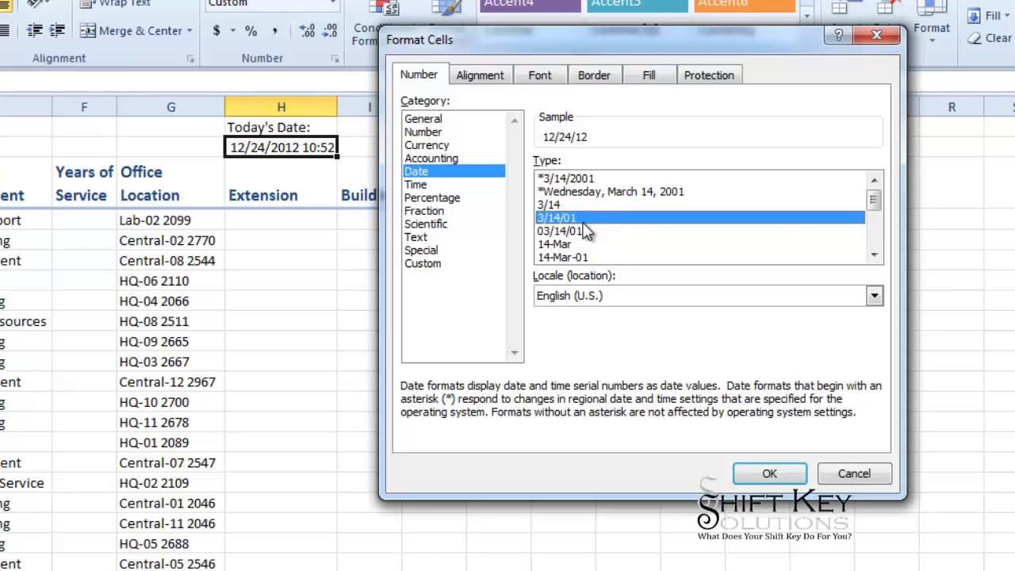
{"action": "left_click", "coordinate": [582, 229]}
{"action": "left_click", "coordinate": [577, 216]}
{"action": "left_click", "coordinate": [770, 473]}
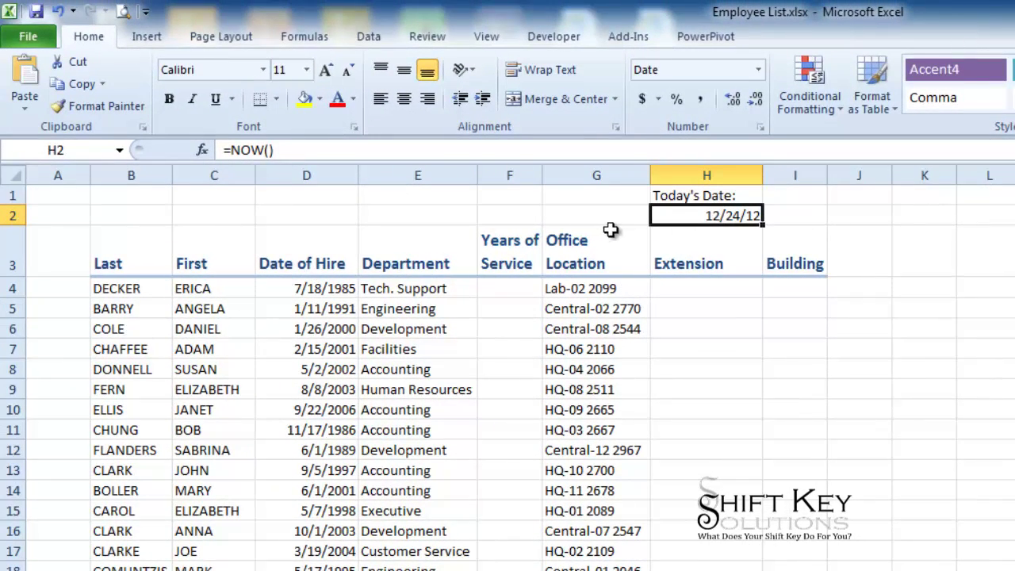
Enter the formula =$H$2-D4 in cell F4, with an absolute reference to today's date.
{"action": "left_click", "coordinate": [316, 292]}
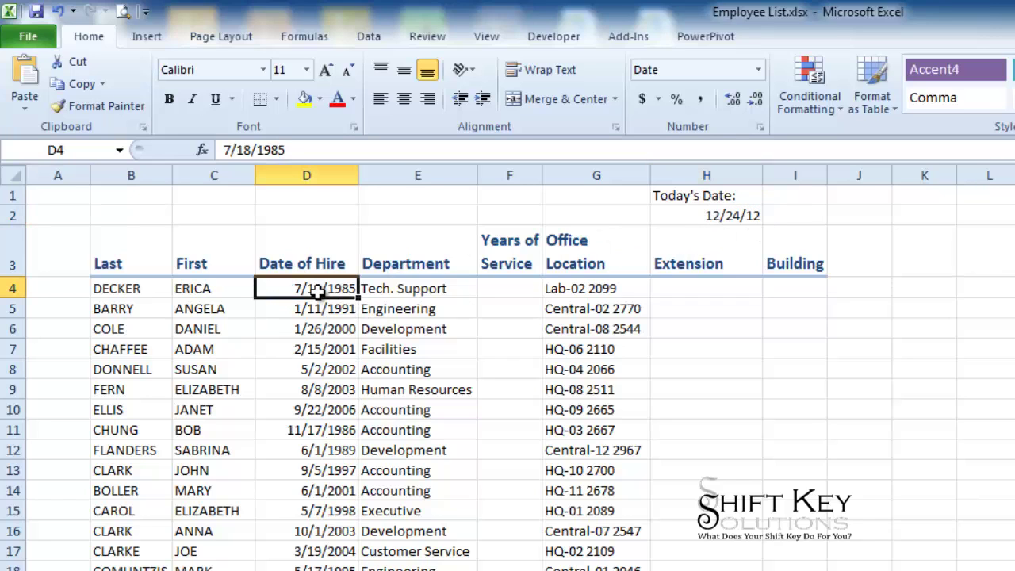
{"action": "left_click", "coordinate": [514, 289]}
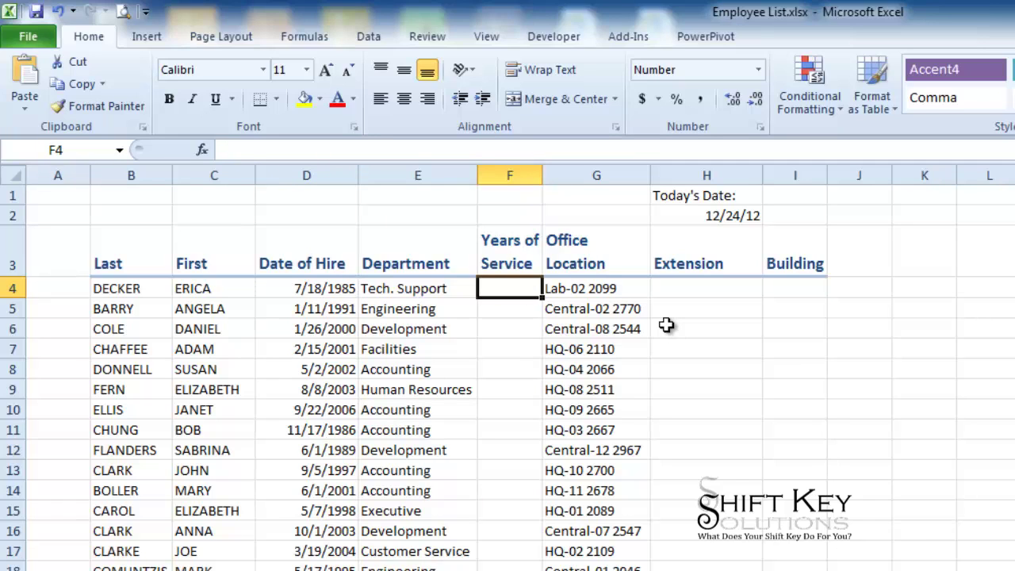
{"action": "type", "text": "="}
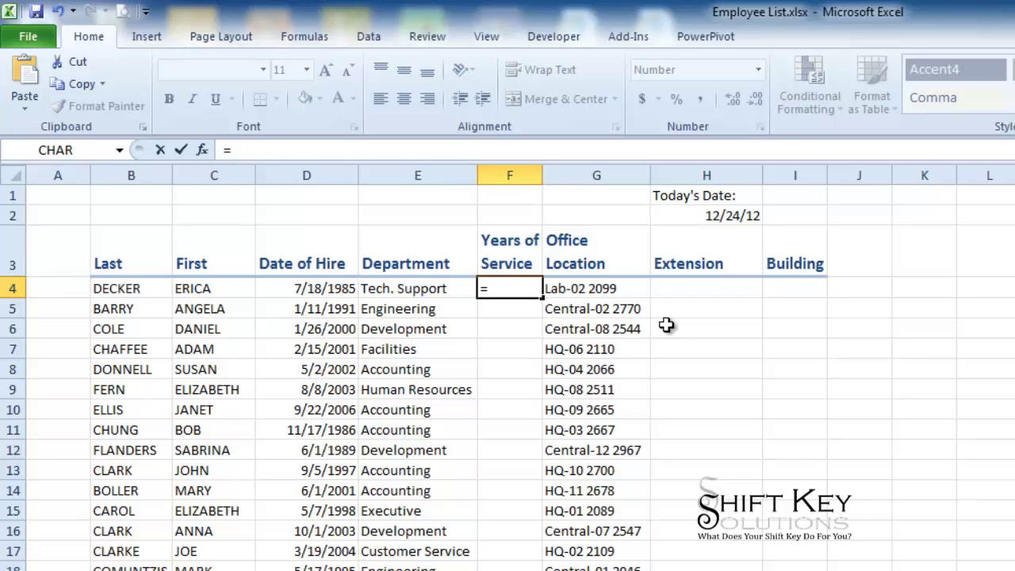
{"action": "type", "text": "h2"}
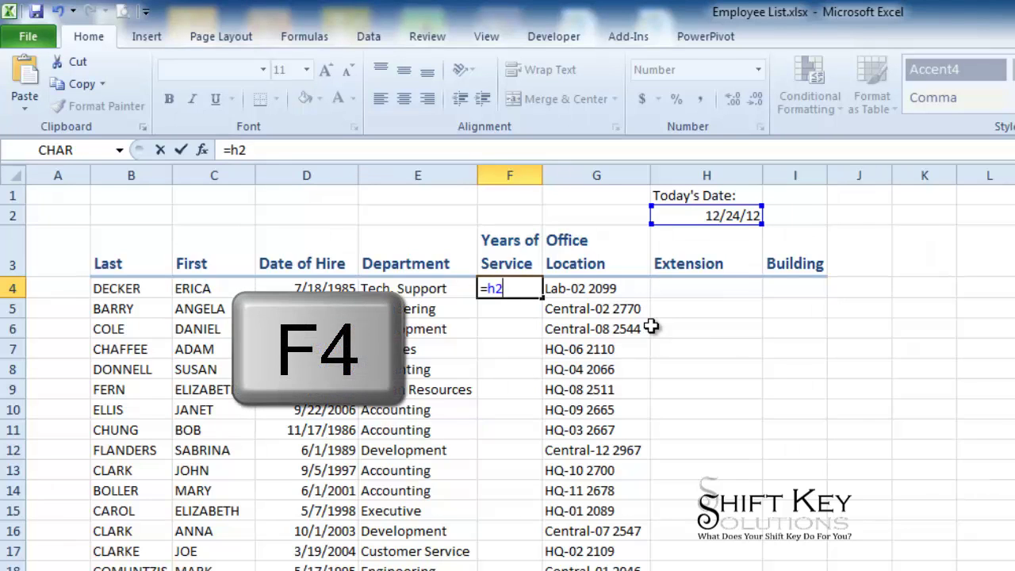
{"action": "key", "text": "F4"}
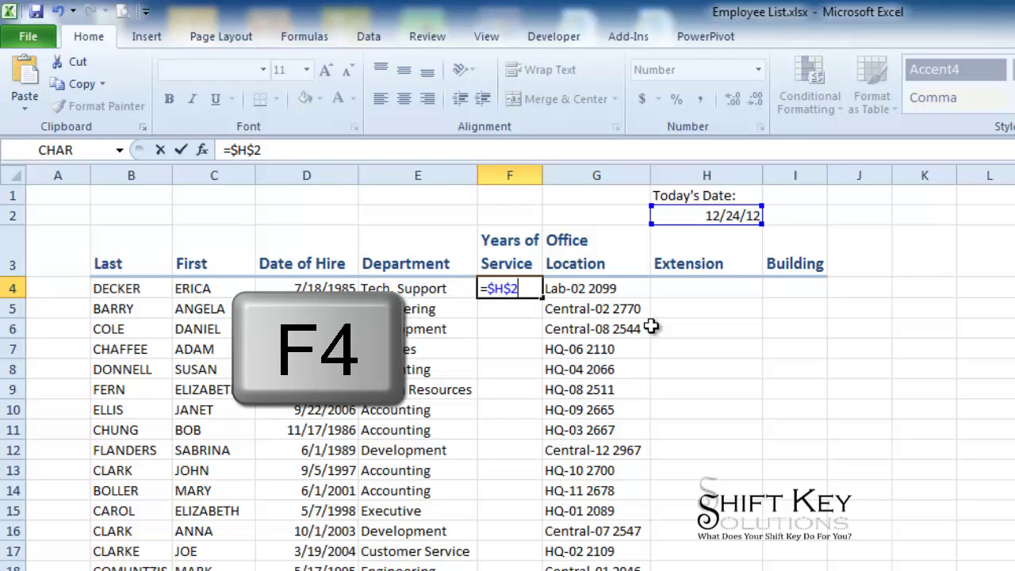
{"action": "type", "text": "-"}
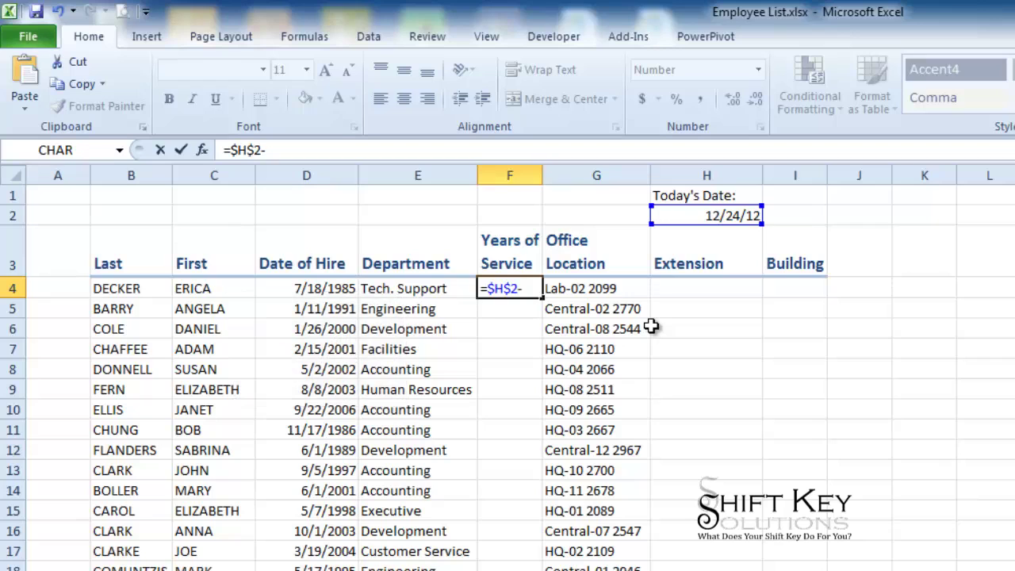
{"action": "type", "text": "d4"}
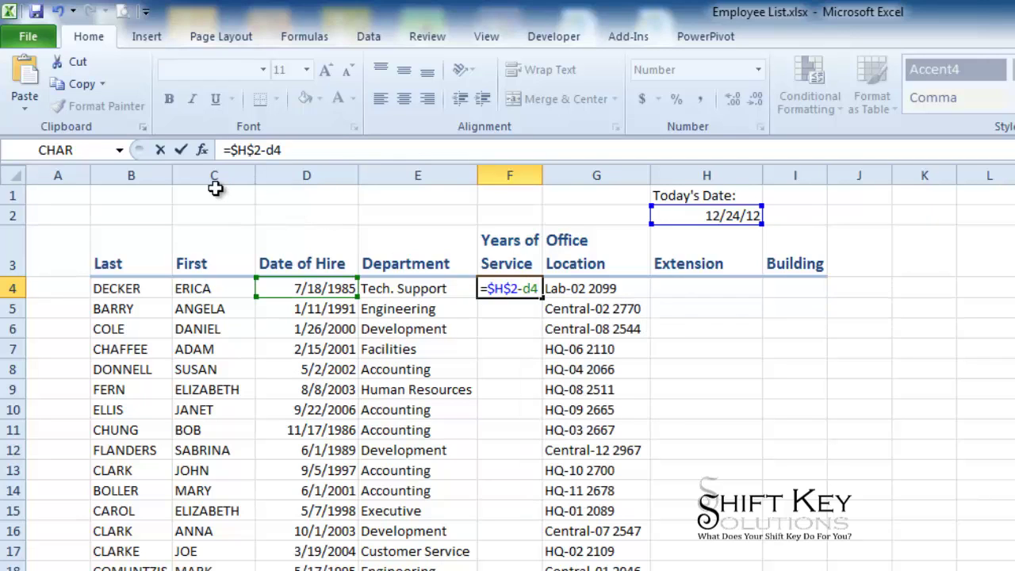
{"action": "left_click", "coordinate": [183, 158]}
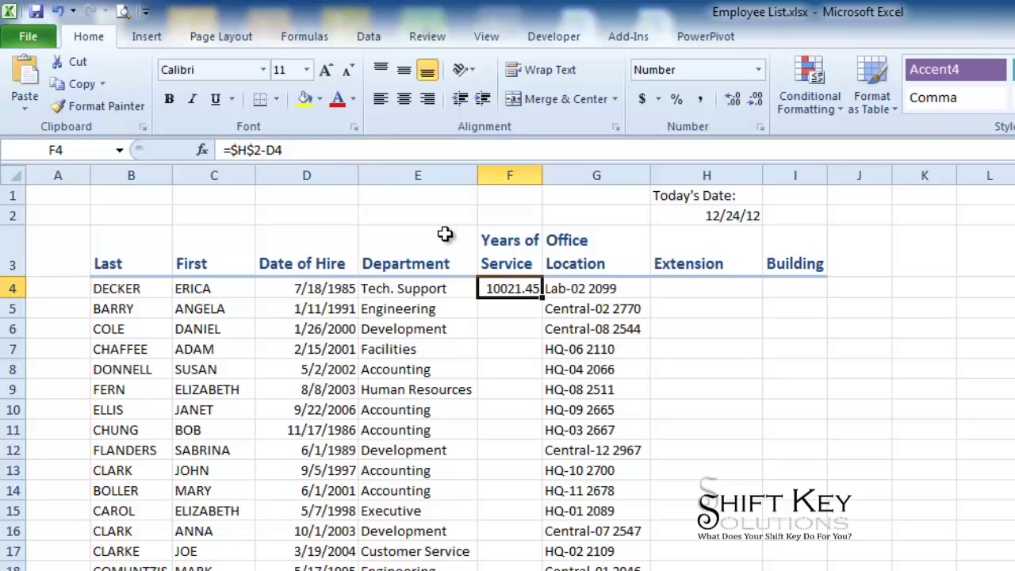
Change the F4 formula to =($H$2-D4)/365 and fill it down the Years of Service column.
{"action": "left_click", "coordinate": [324, 158]}
{"action": "type", "text": ")"}
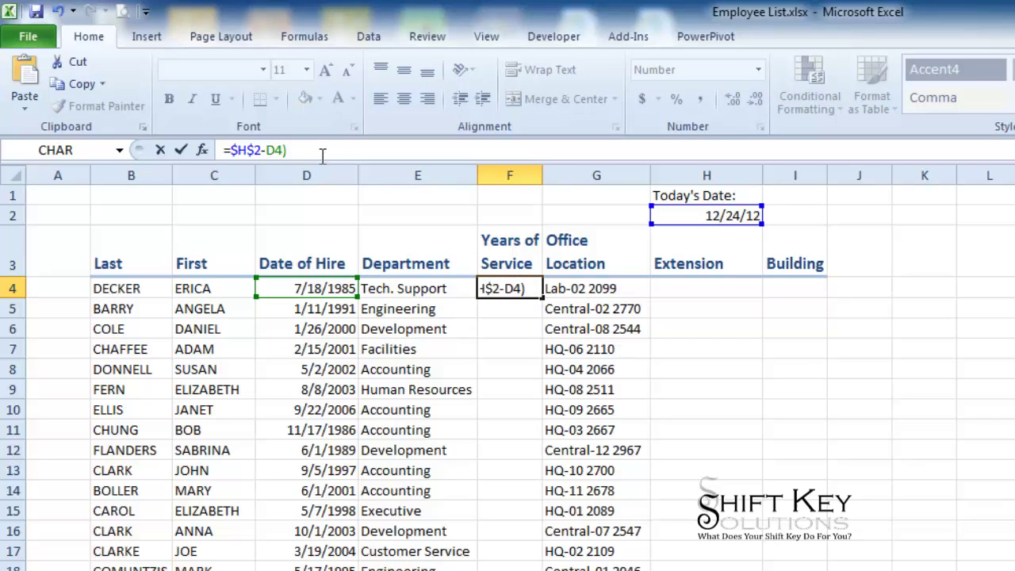
{"action": "key", "text": "Left"}
{"action": "key", "text": "Left"}
{"action": "key", "text": "Left"}
{"action": "key", "text": "Left"}
{"action": "key", "text": "Left"}
{"action": "key", "text": "Left"}
{"action": "key", "text": "Left"}
{"action": "key", "text": "Left"}
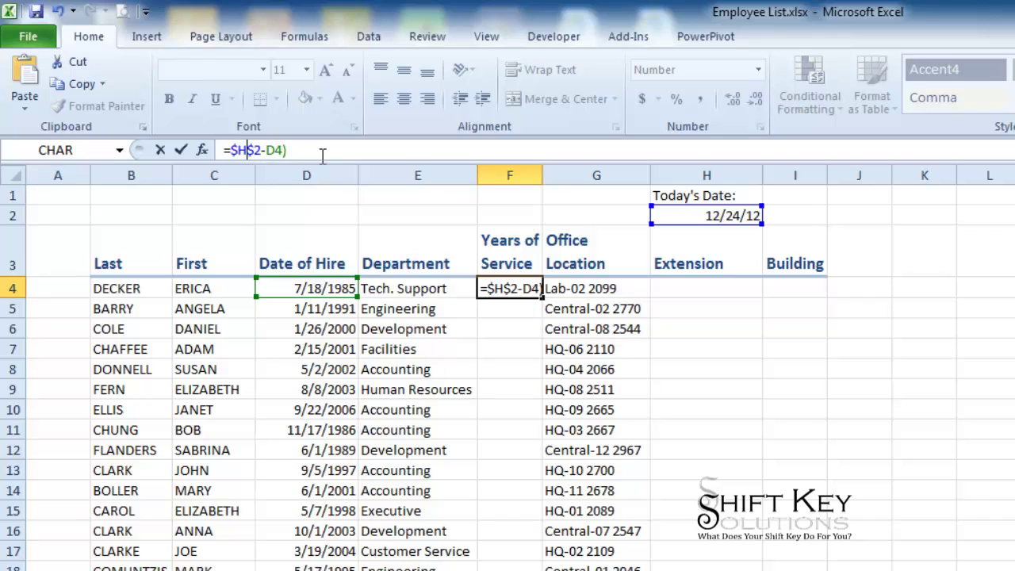
{"action": "type", "text": "("}
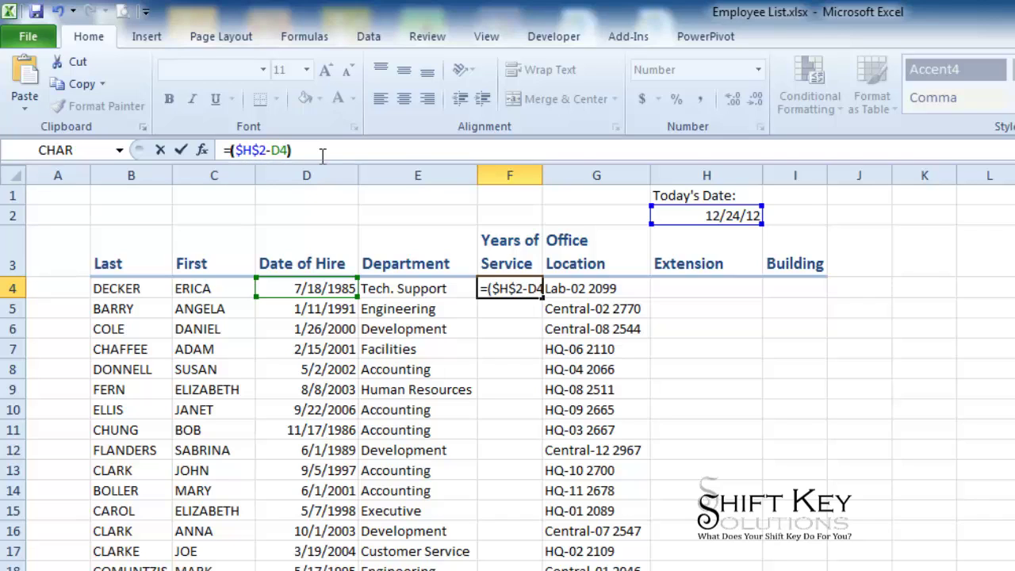
{"action": "key", "text": "End"}
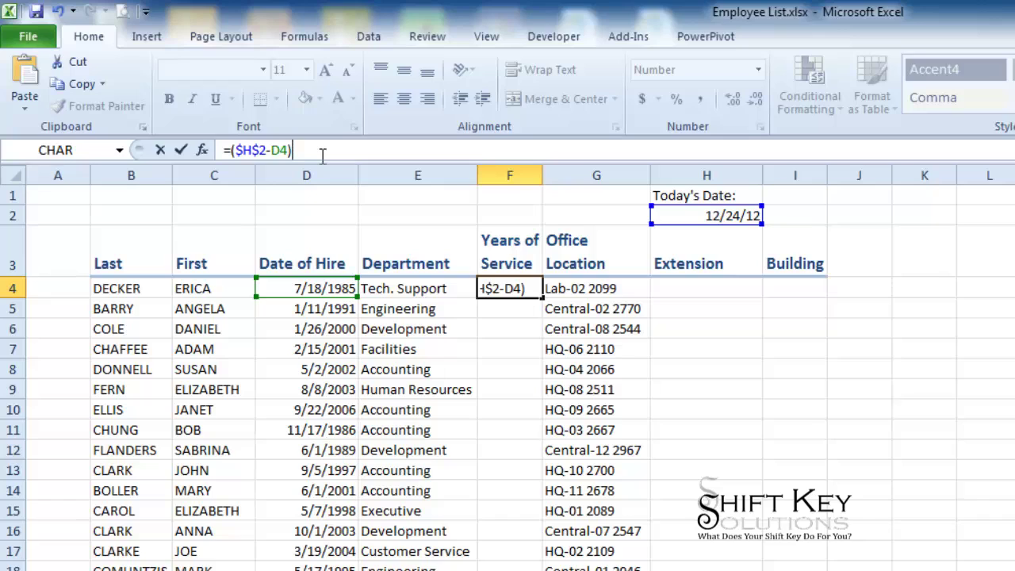
{"action": "type", "text": "/"}
{"action": "type", "text": "365"}
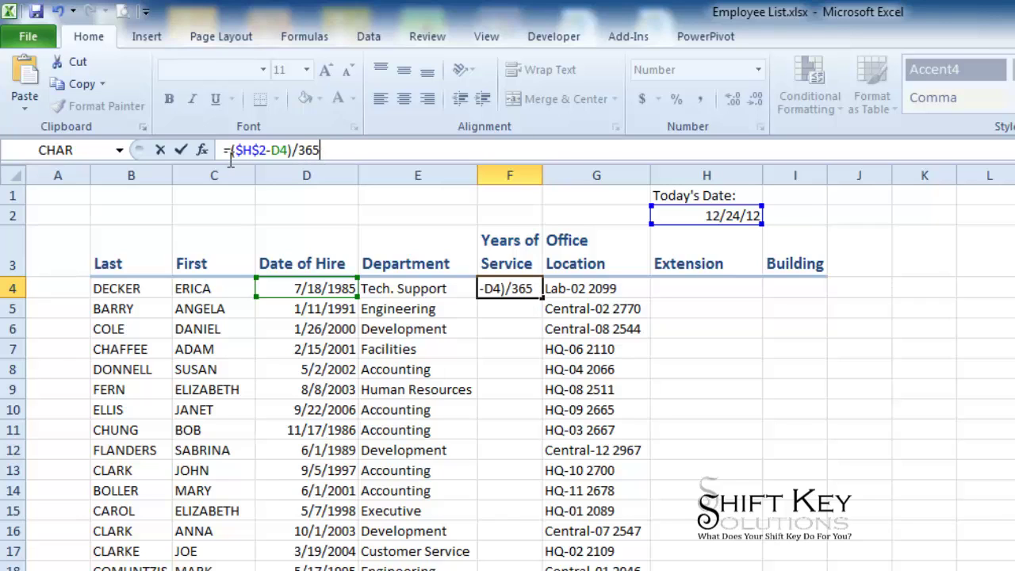
{"action": "left_click", "coordinate": [181, 150]}
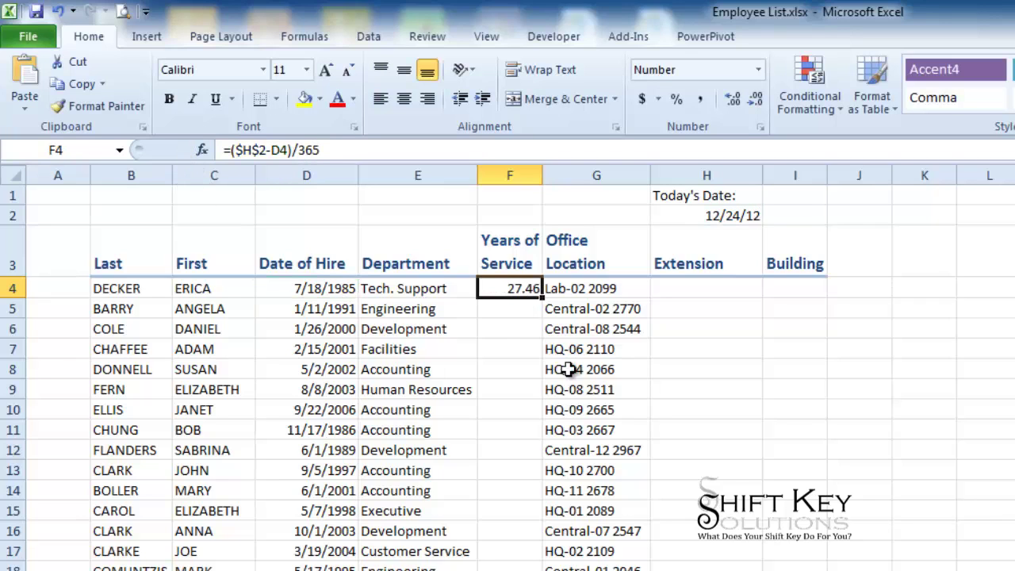
{"action": "double_click", "coordinate": [542, 297]}
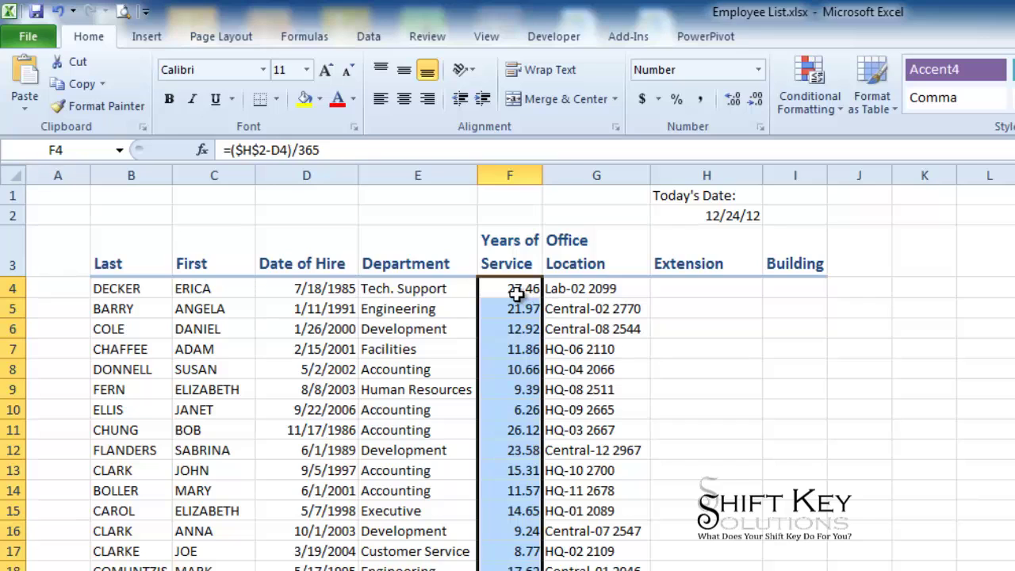
{"action": "left_click", "coordinate": [519, 293]}
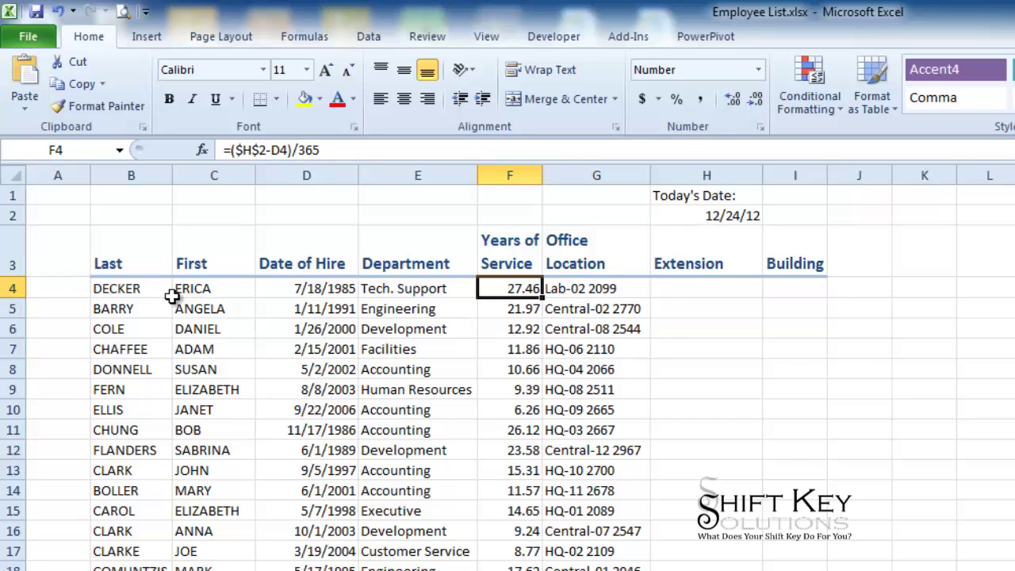
Examine the capitalization of the entries in the Last and First name columns, starting at row 4.
{"action": "left_click", "coordinate": [129, 292]}
{"action": "left_click", "coordinate": [216, 290]}
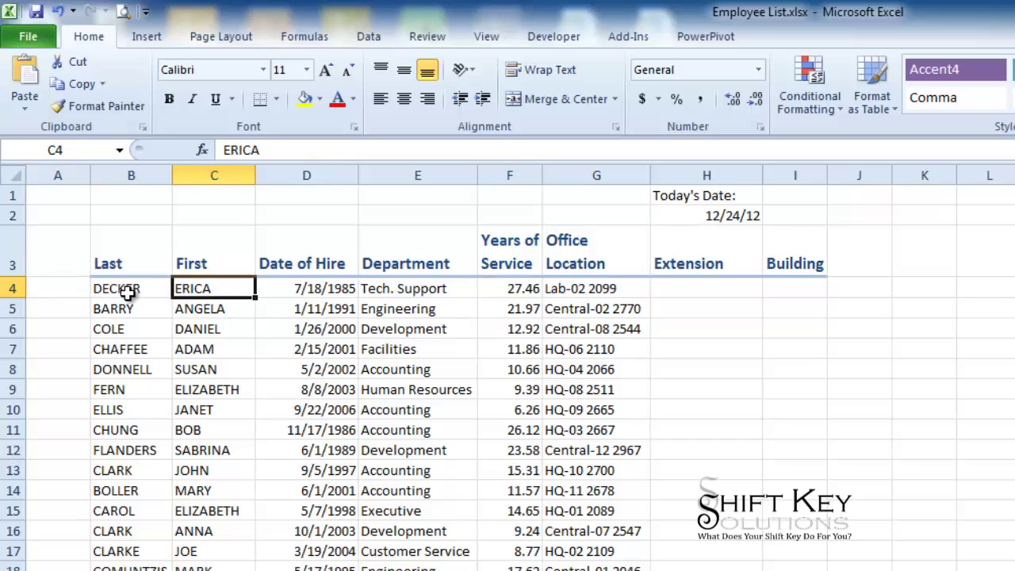
{"action": "left_click_drag", "start_coordinate": [130, 290], "coordinate": [131, 570]}
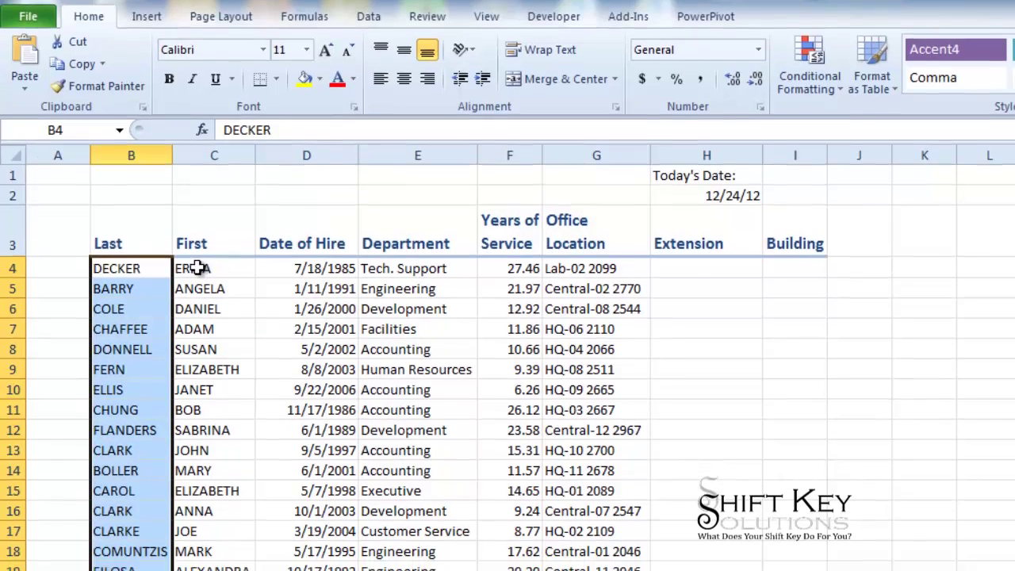
{"action": "left_click_drag", "start_coordinate": [200, 290], "coordinate": [199, 489]}
{"action": "left_click_drag", "start_coordinate": [201, 410], "coordinate": [192, 570]}
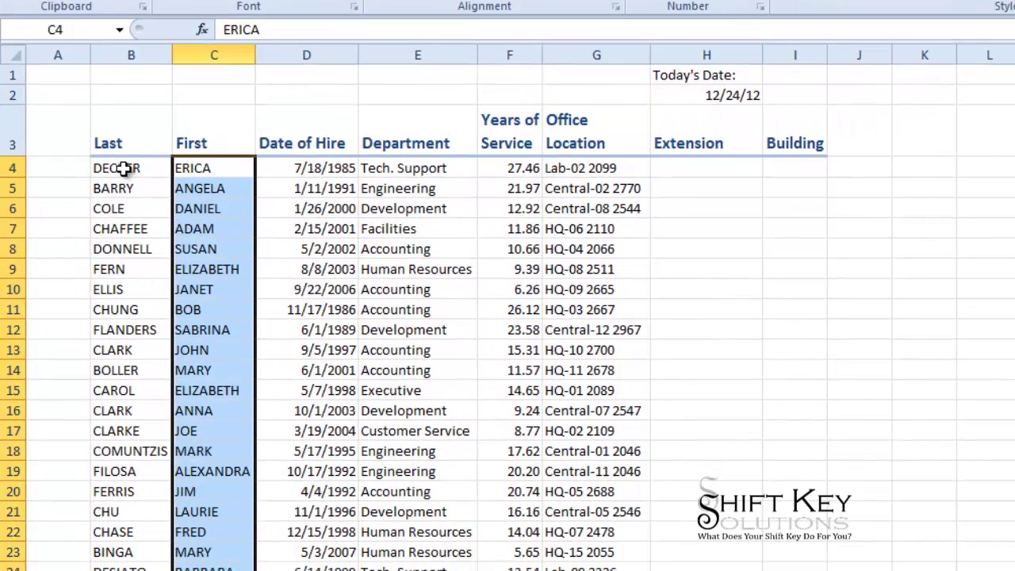
{"action": "left_click", "coordinate": [125, 169]}
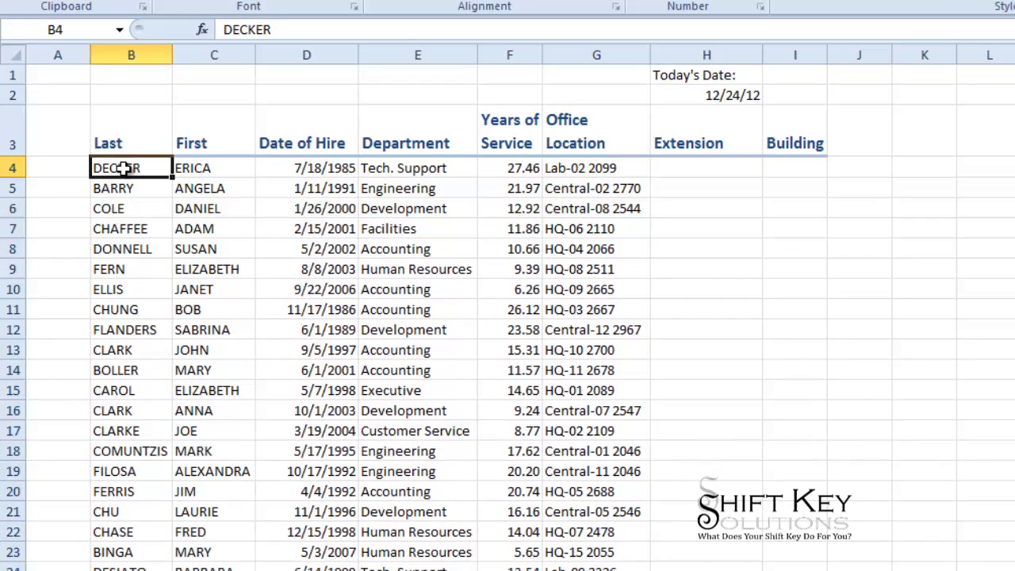
{"action": "left_click", "coordinate": [66, 161]}
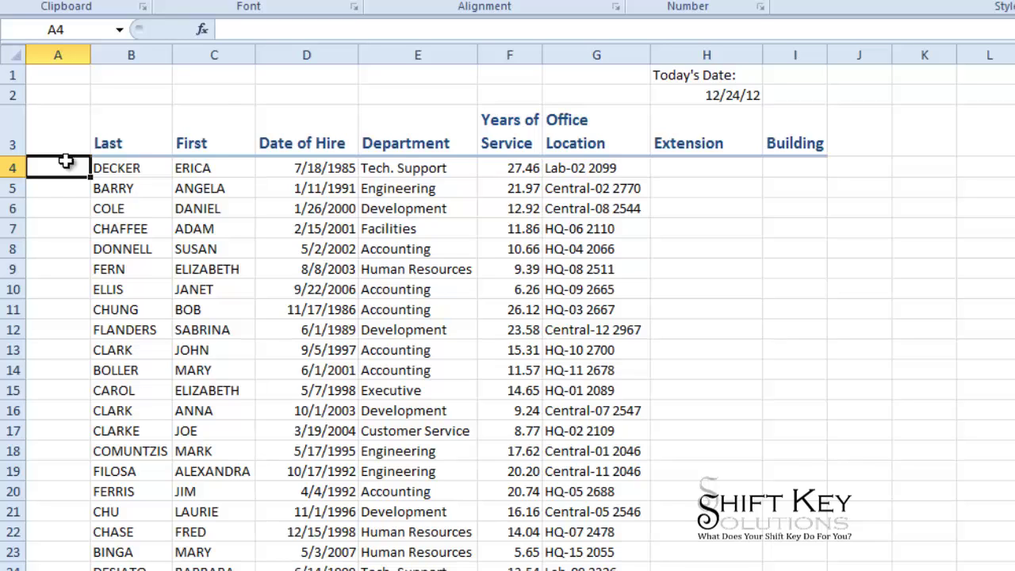
{"action": "left_click", "coordinate": [131, 165]}
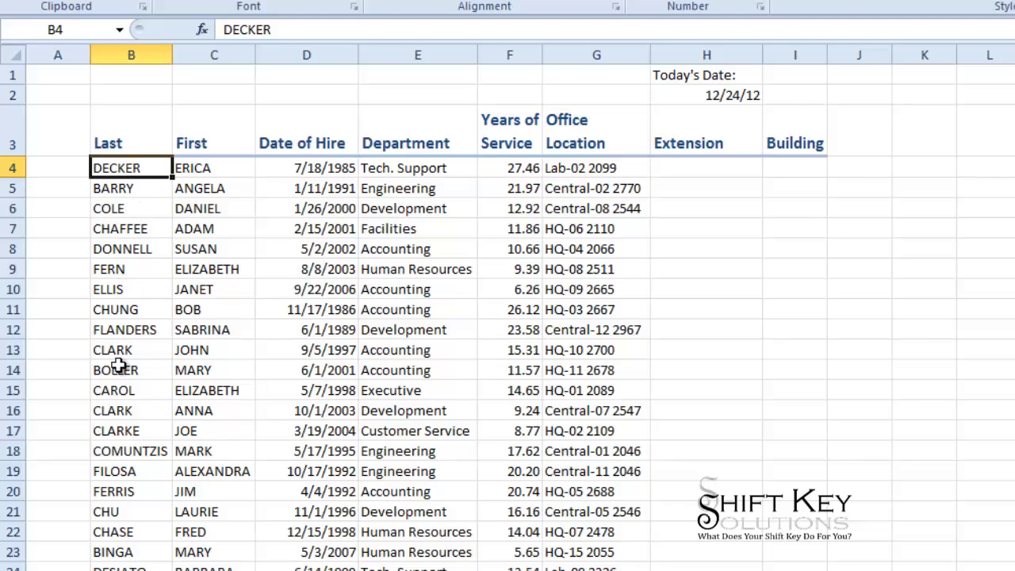
Enter the formula =PROPER(B4) in cell A4 to convert the last name to proper case.
{"action": "left_click", "coordinate": [69, 168]}
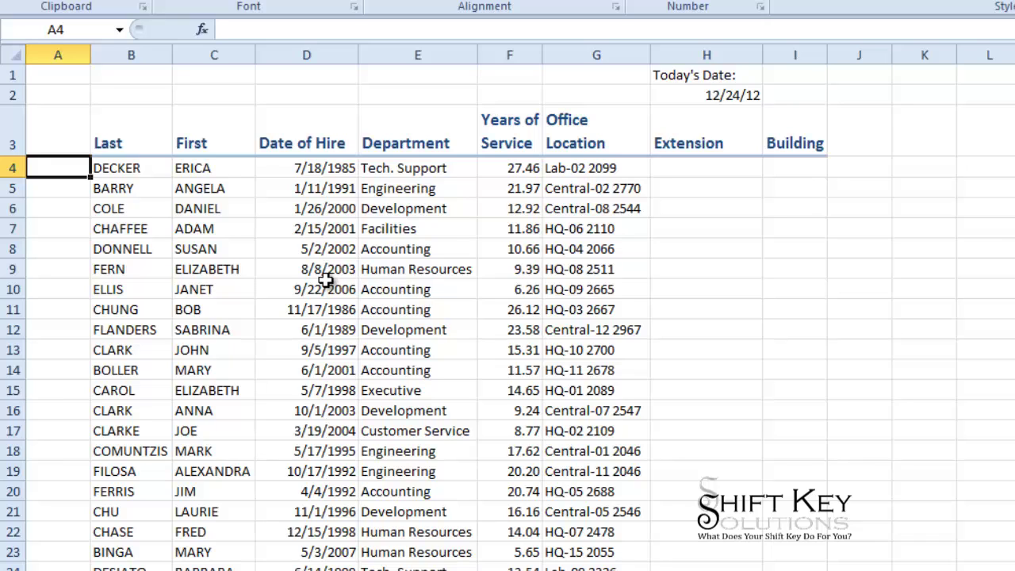
{"action": "type", "text": "="}
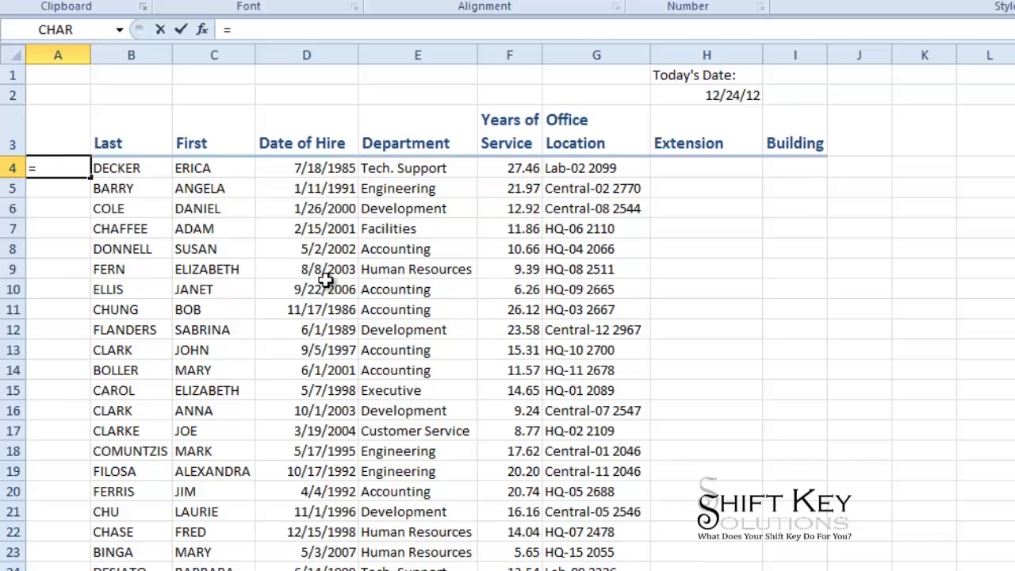
{"action": "type", "text": "pro"}
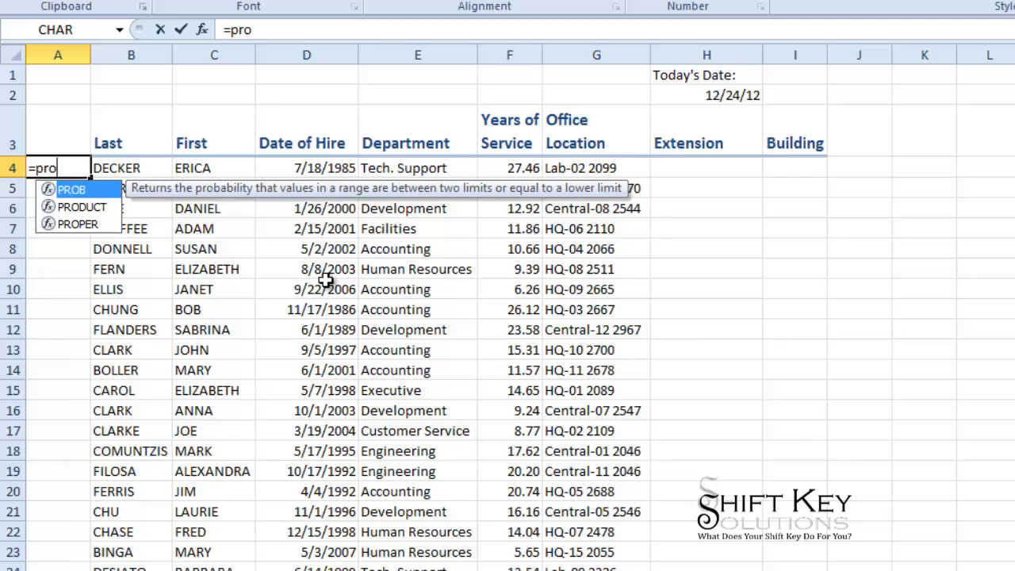
{"action": "key", "text": "Down"}
{"action": "key", "text": "Down"}
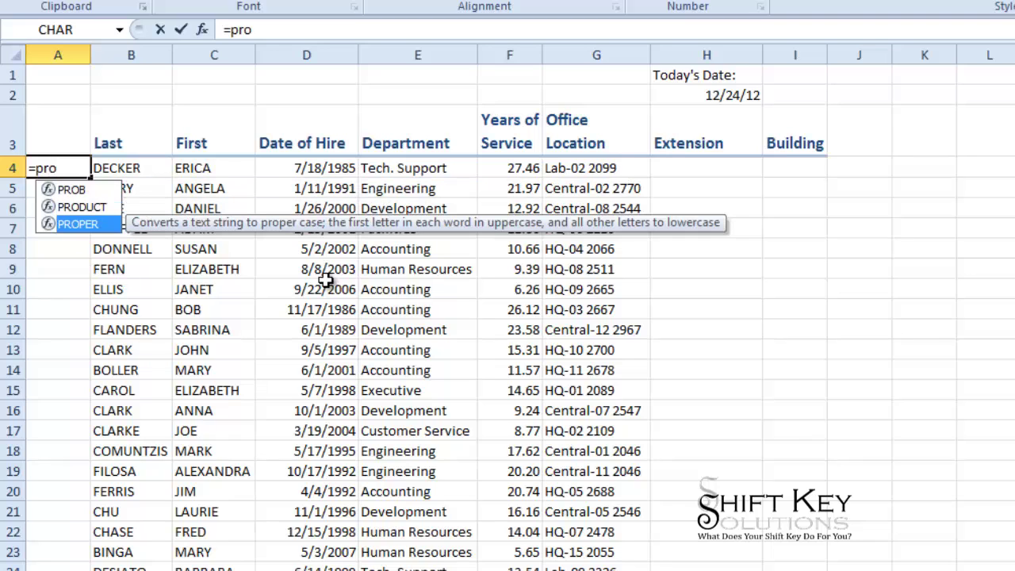
{"action": "key", "text": "Tab"}
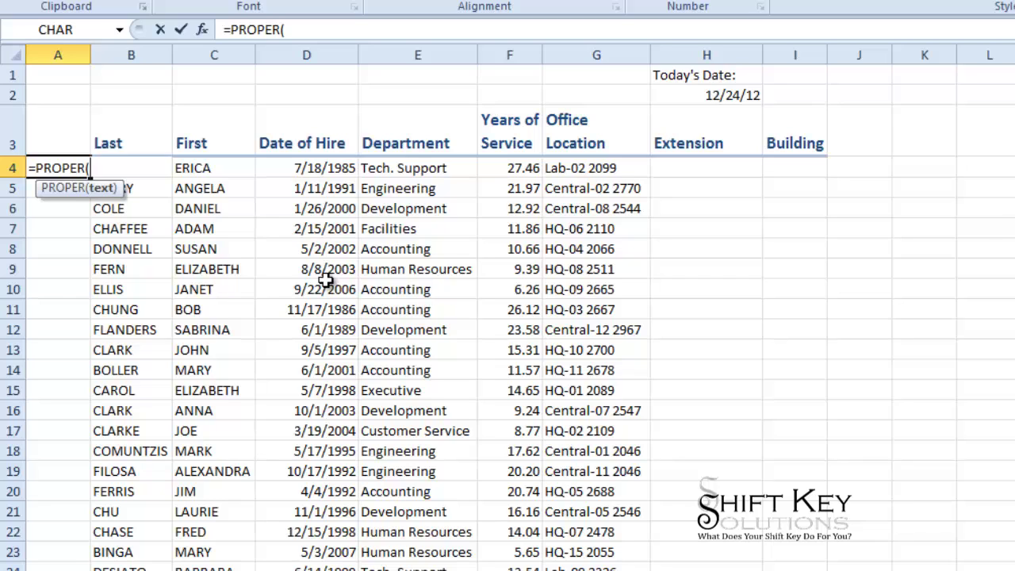
{"action": "type", "text": "b4"}
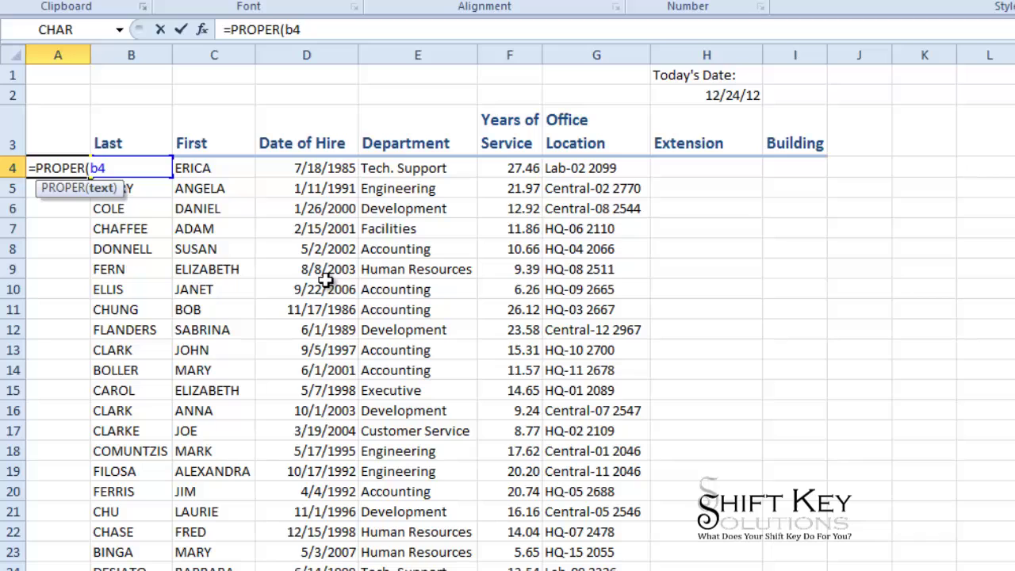
{"action": "type", "text": ")"}
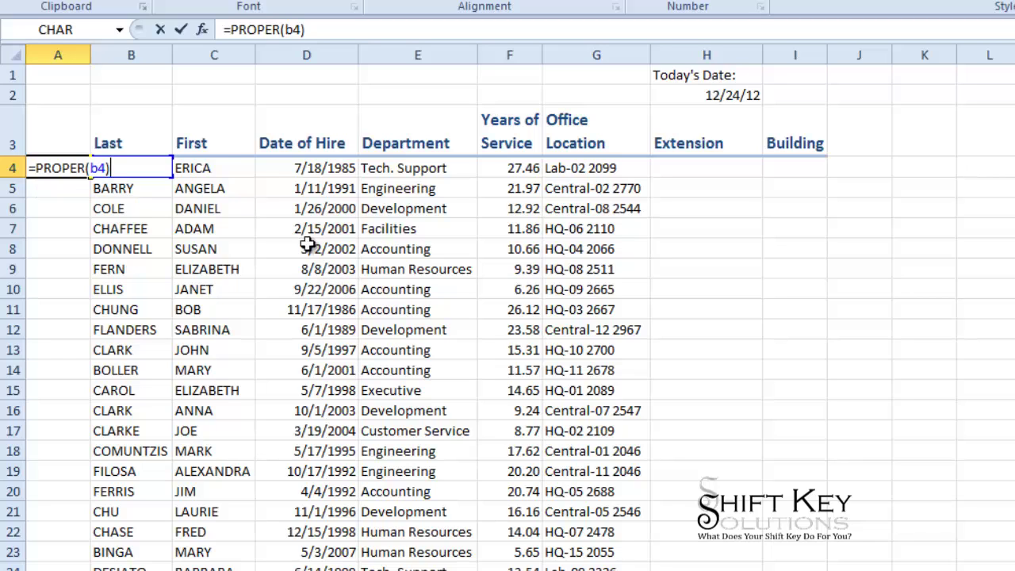
{"action": "left_click", "coordinate": [181, 32]}
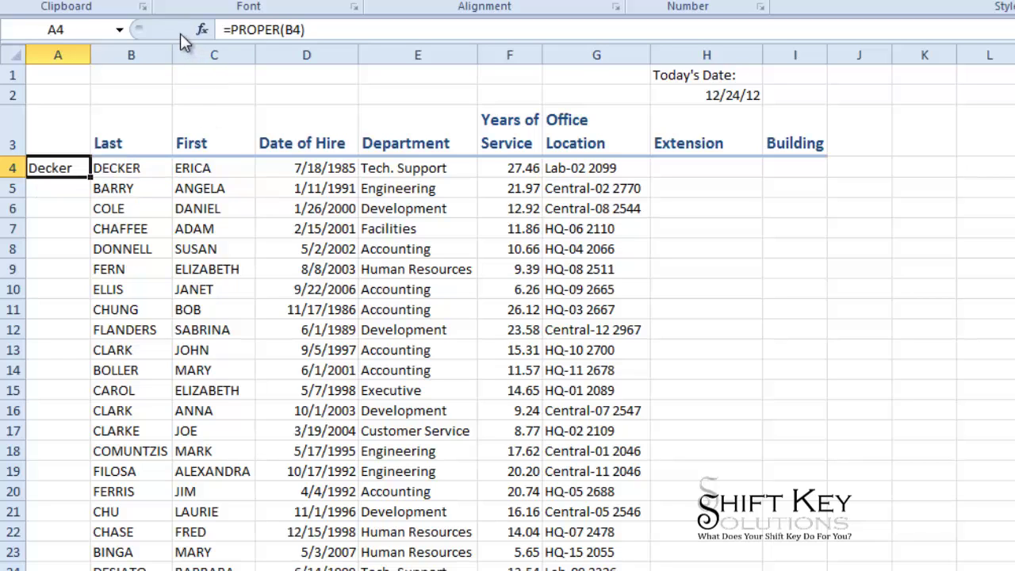
Fill the PROPER formula from A4 down column A for every employee and check the formulas in A5 and A4.
{"action": "left_click", "coordinate": [89, 186]}
{"action": "left_click", "coordinate": [83, 172]}
{"action": "double_click", "coordinate": [82, 171]}
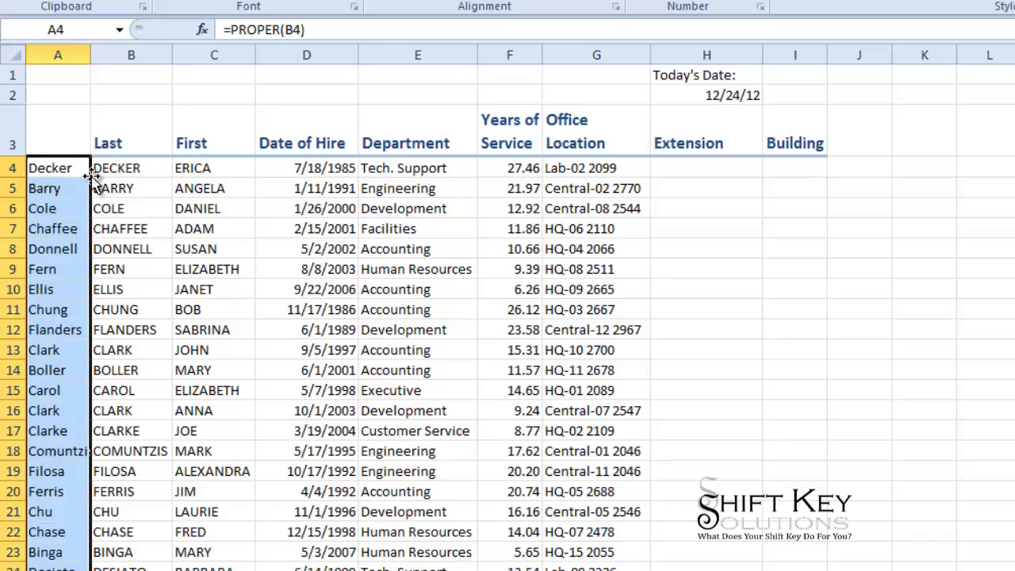
{"action": "left_click", "coordinate": [70, 188]}
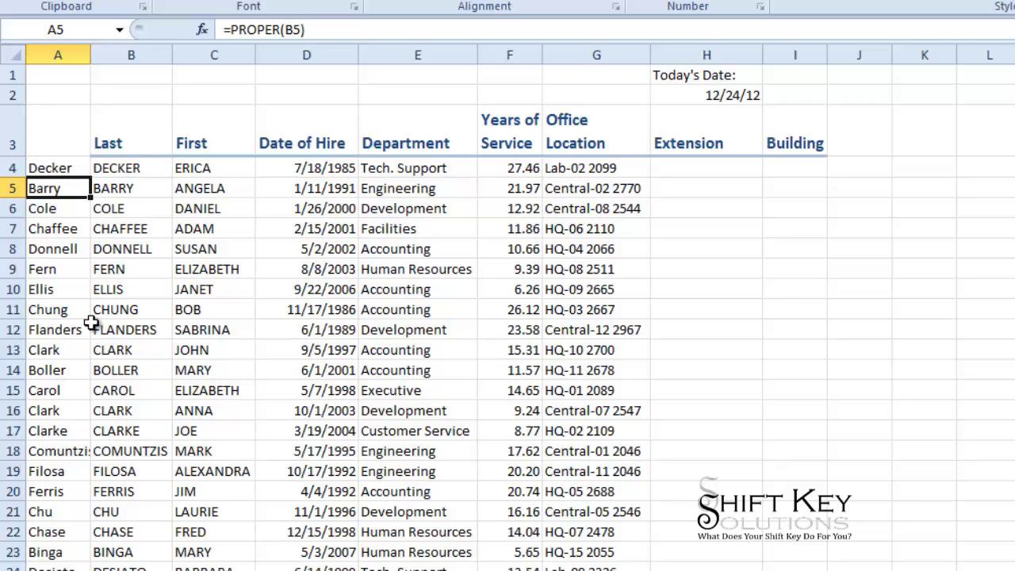
{"action": "left_click", "coordinate": [67, 169]}
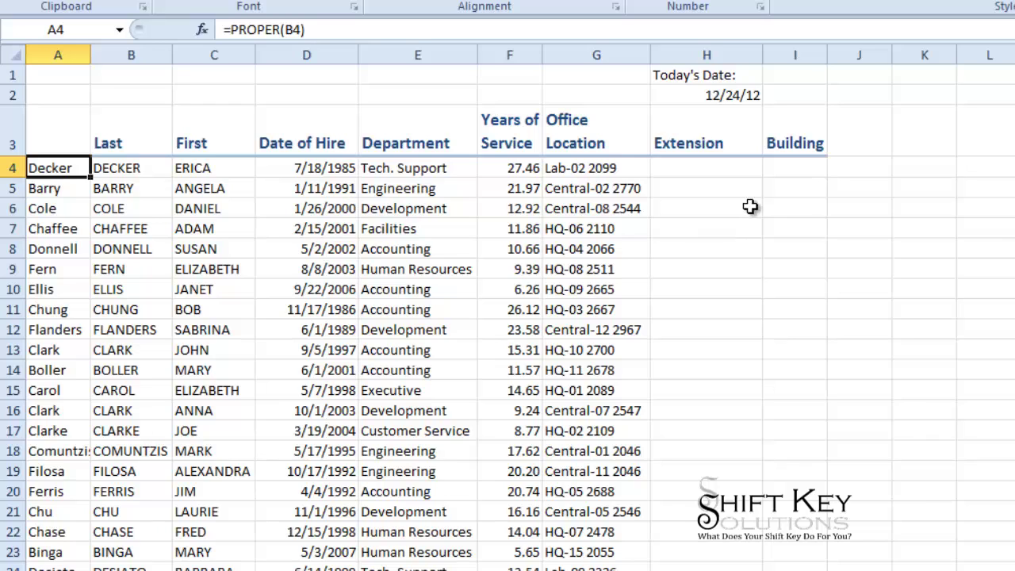
Examine the Office Location entries against the Extension and Building columns, starting at row 4.
{"action": "left_click", "coordinate": [433, 204]}
{"action": "left_click", "coordinate": [570, 169]}
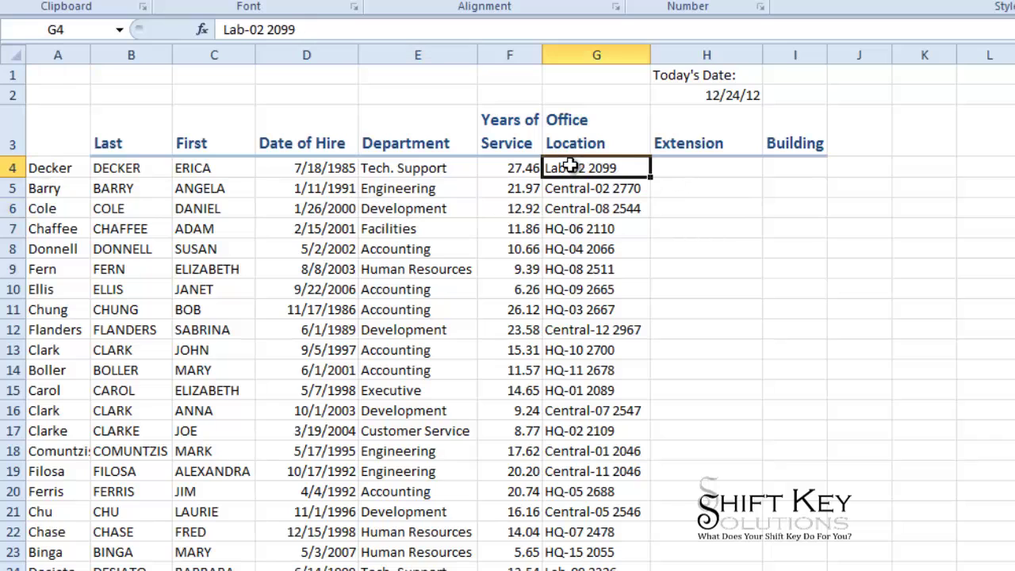
{"action": "left_click_drag", "start_coordinate": [594, 168], "coordinate": [587, 567]}
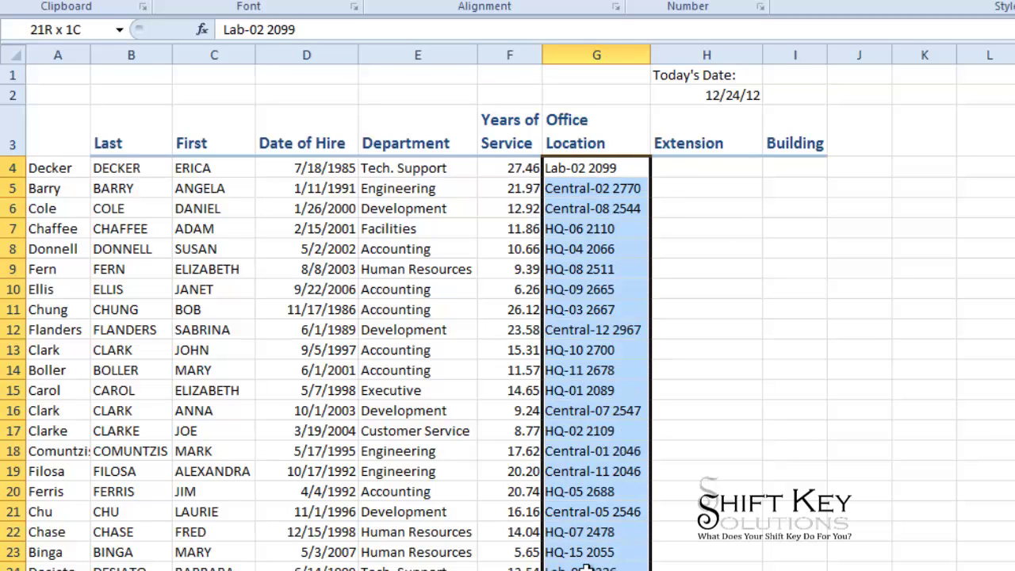
{"action": "left_click", "coordinate": [593, 169]}
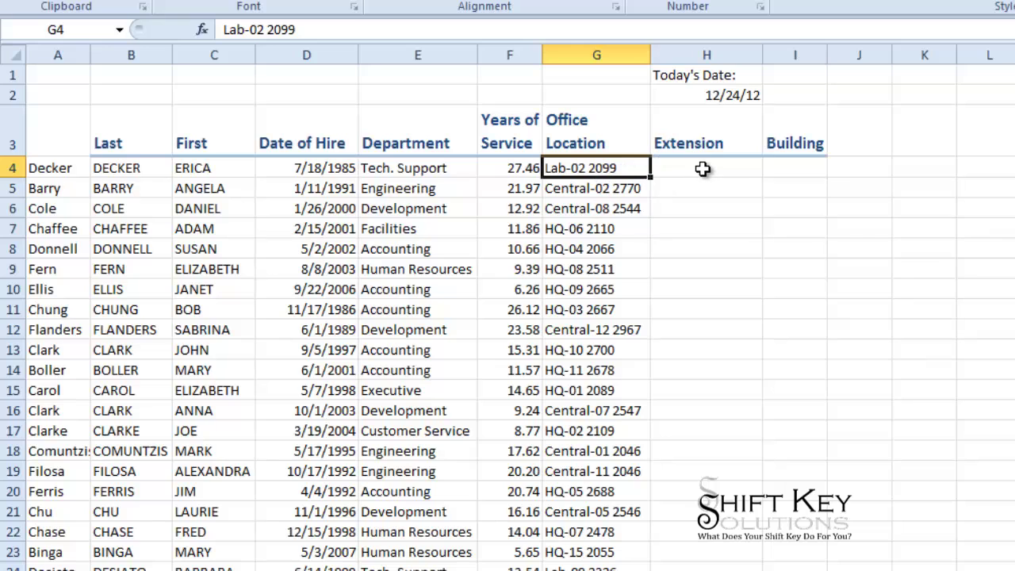
{"action": "left_click_drag", "start_coordinate": [703, 169], "coordinate": [713, 566]}
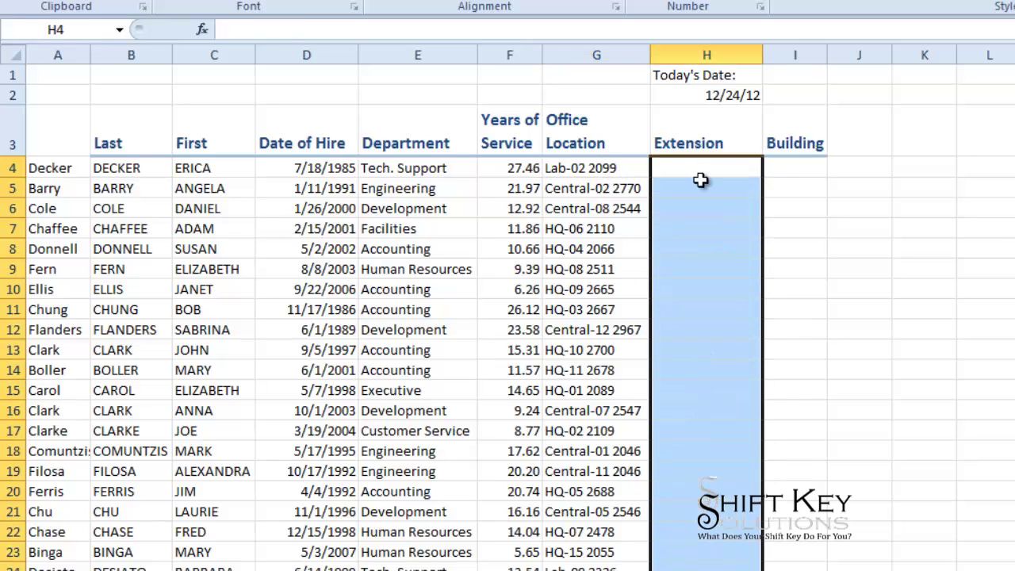
{"action": "left_click_drag", "start_coordinate": [784, 170], "coordinate": [800, 531]}
{"action": "left_click", "coordinate": [728, 167]}
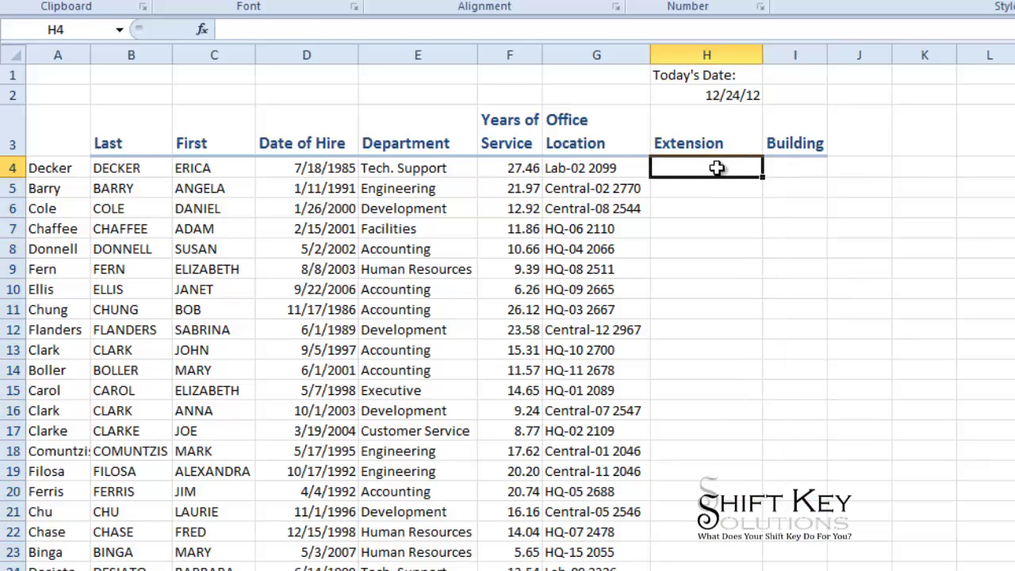
{"action": "left_click", "coordinate": [801, 173]}
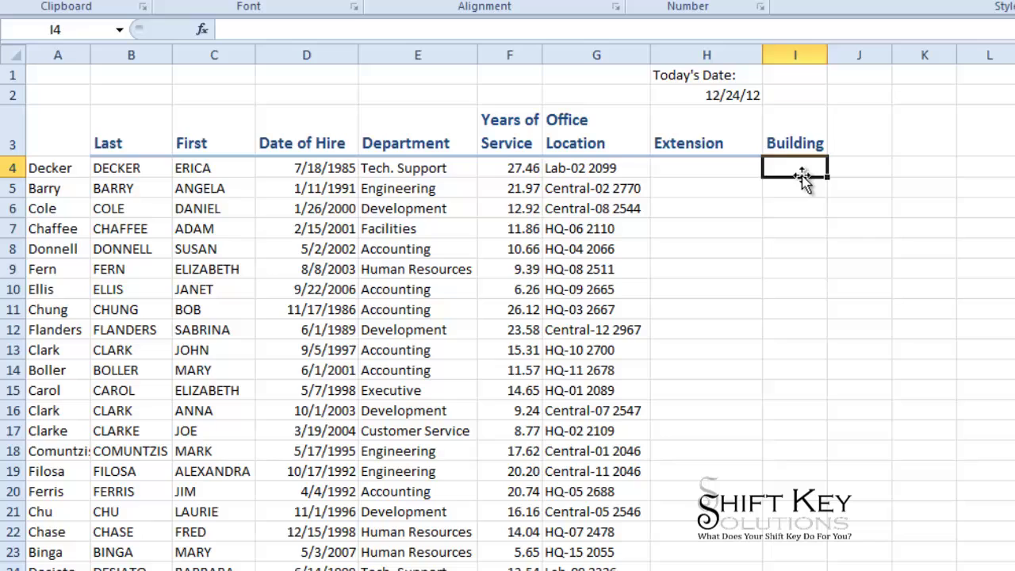